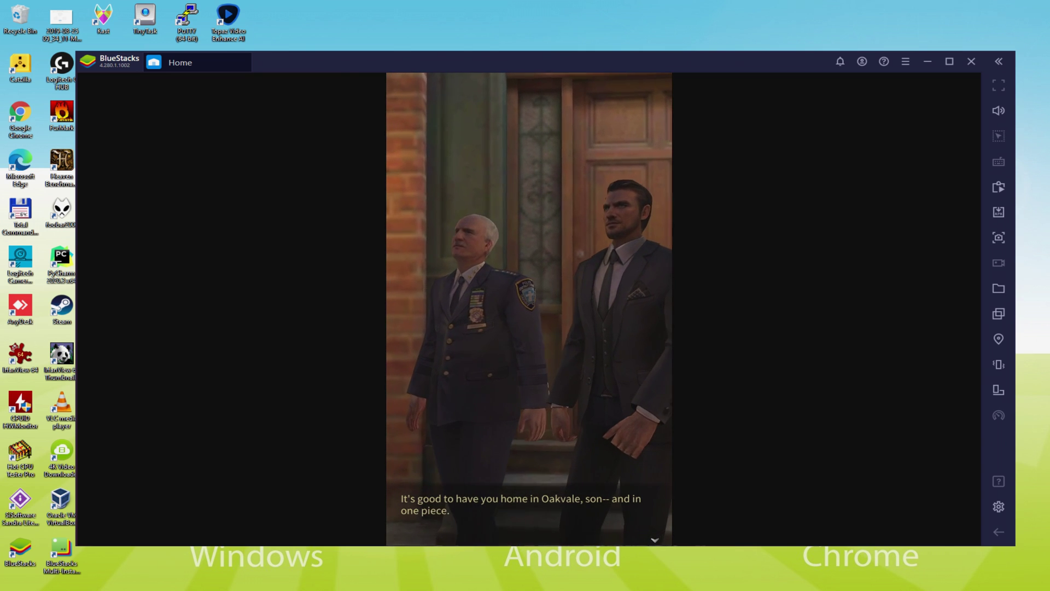
Step: Advance The Grand Mafia's opening cutscene to its next subtitle line
left_click(606, 444)
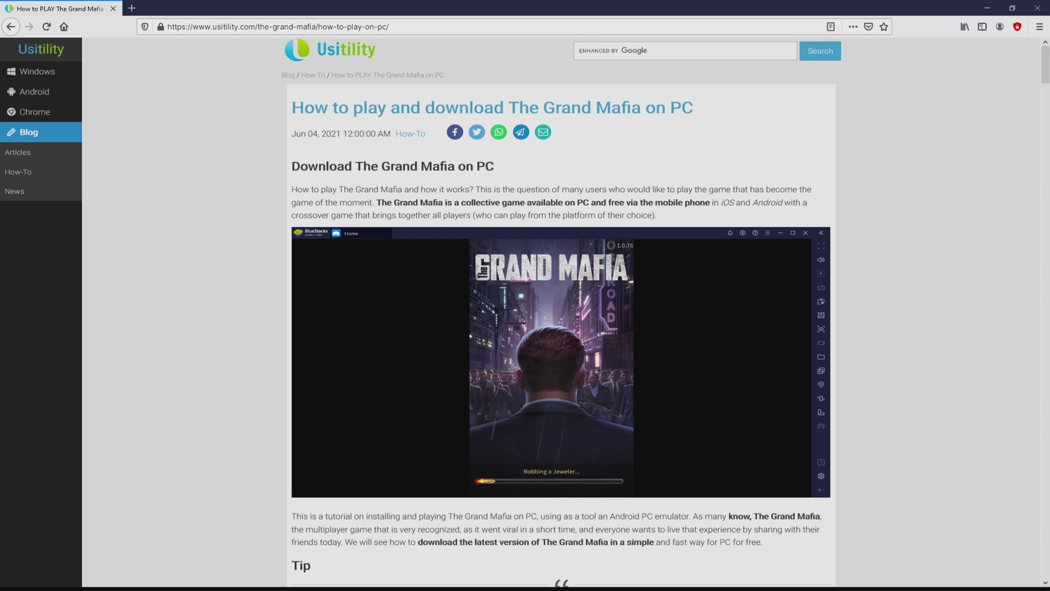
Step: Scroll down the Usitility guide toward the Download Game on PC button
scroll(561, 312, "down", 3)
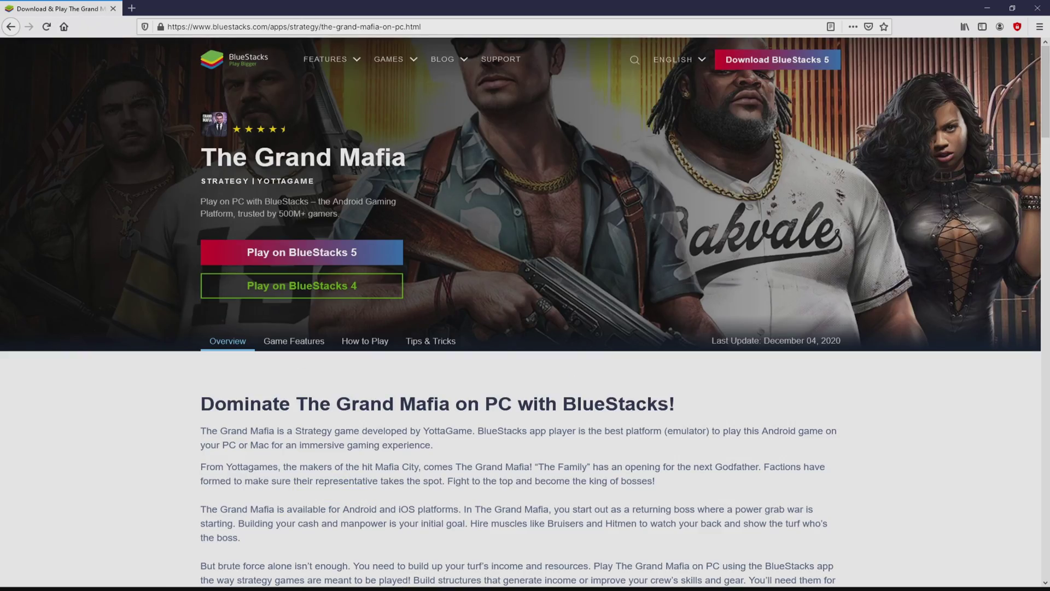
Step: Browse The Grand Mafia page, return to its top, and download the installer via Play on BlueStacks
scroll(525, 328, "down", 15)
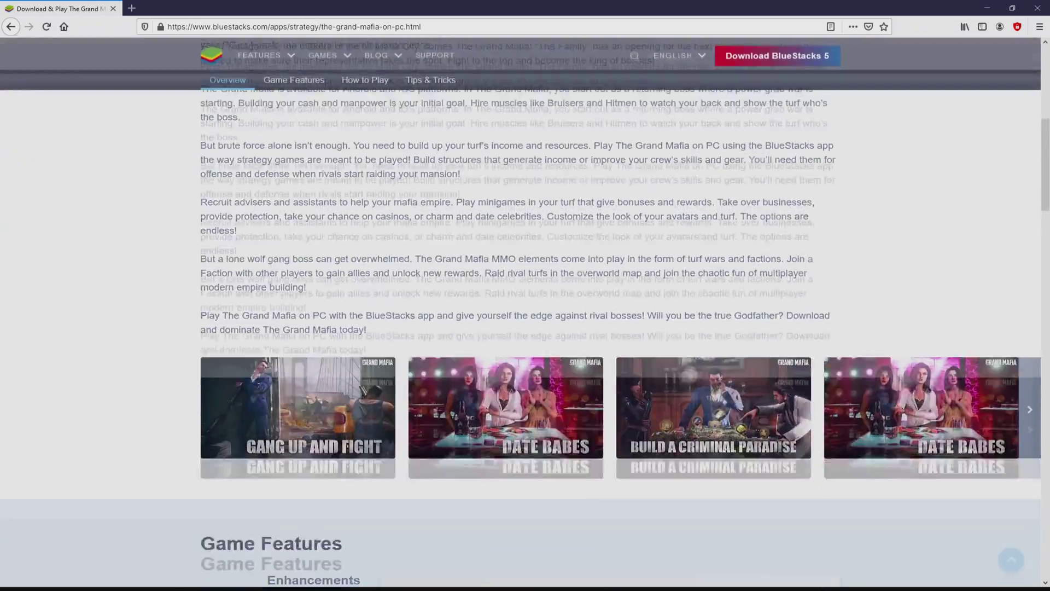
scroll(525, 328, "up", 6)
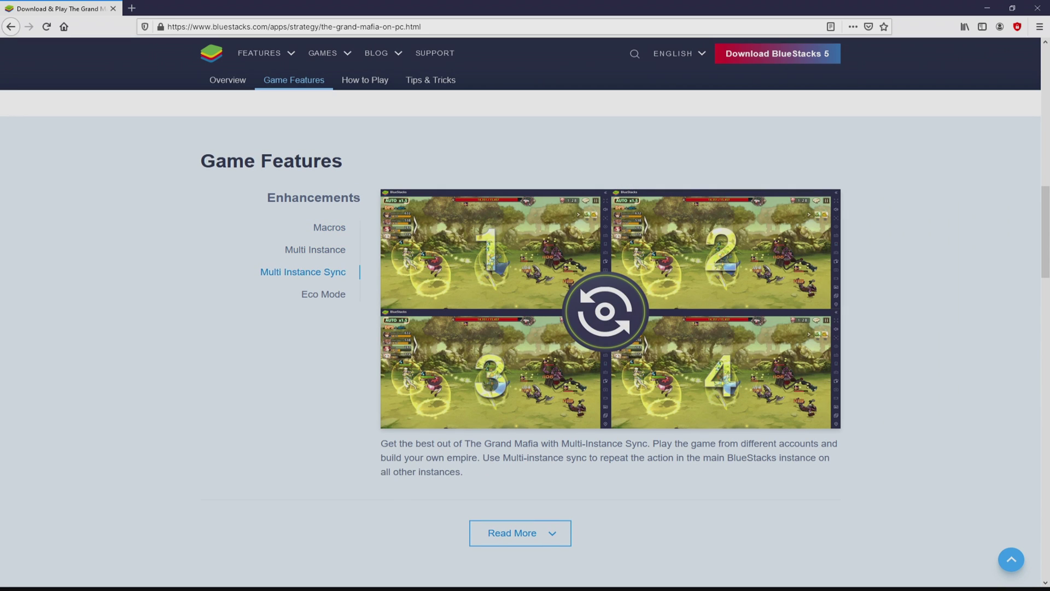
key("Home")
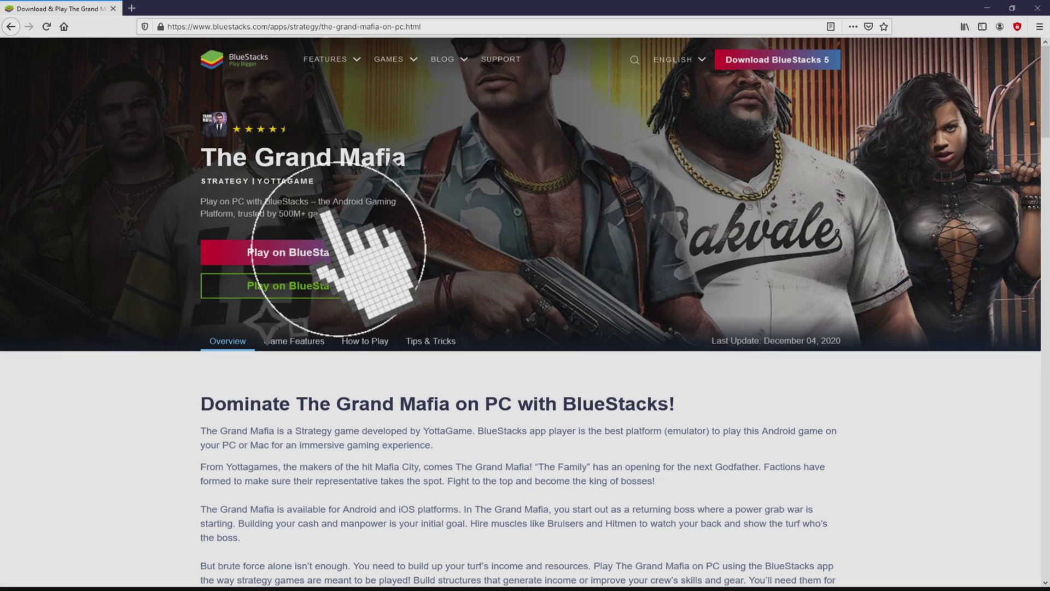
left_click(295, 252)
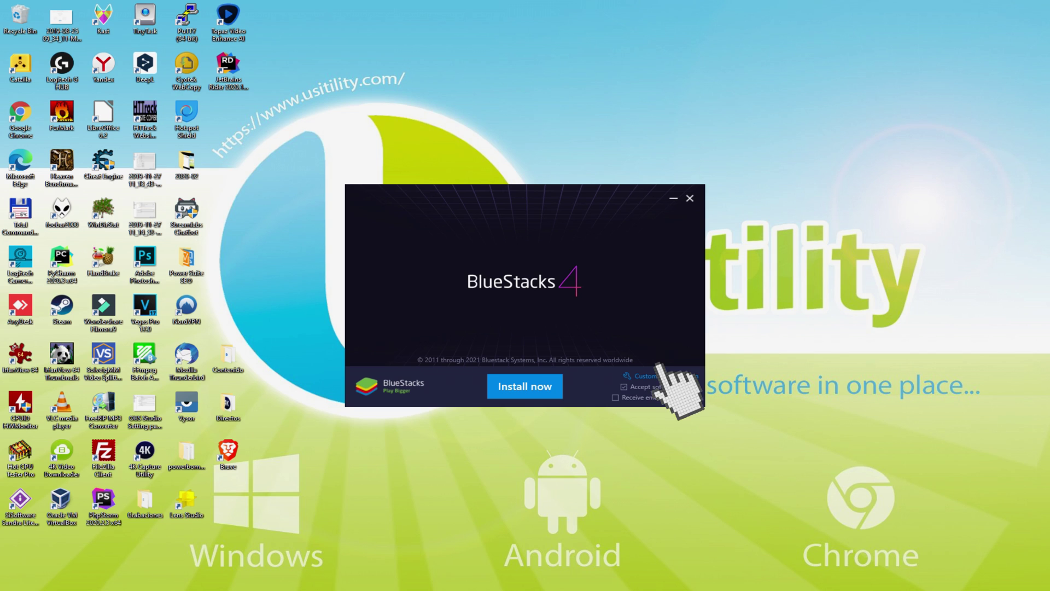
Step: Check the install data path under Customize installation, then start installing BlueStacks 4
left_click(648, 375)
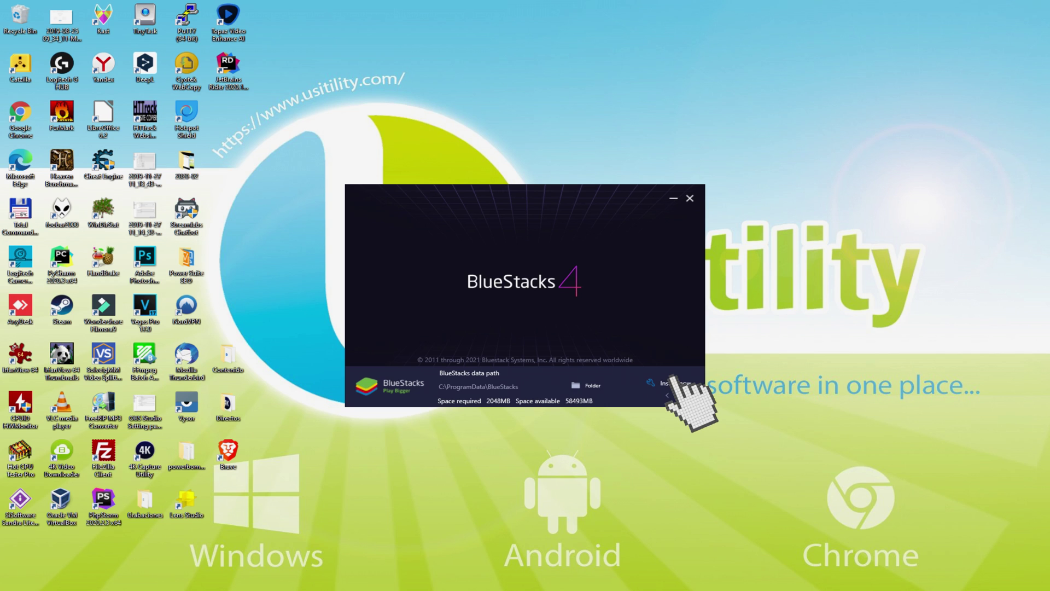
left_click(667, 391)
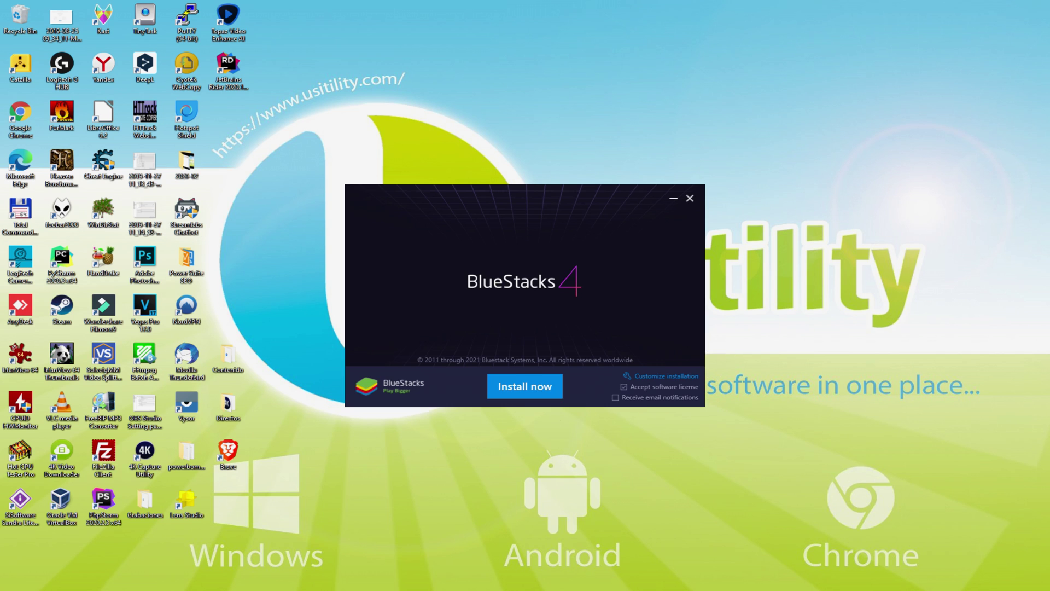
left_click(524, 386)
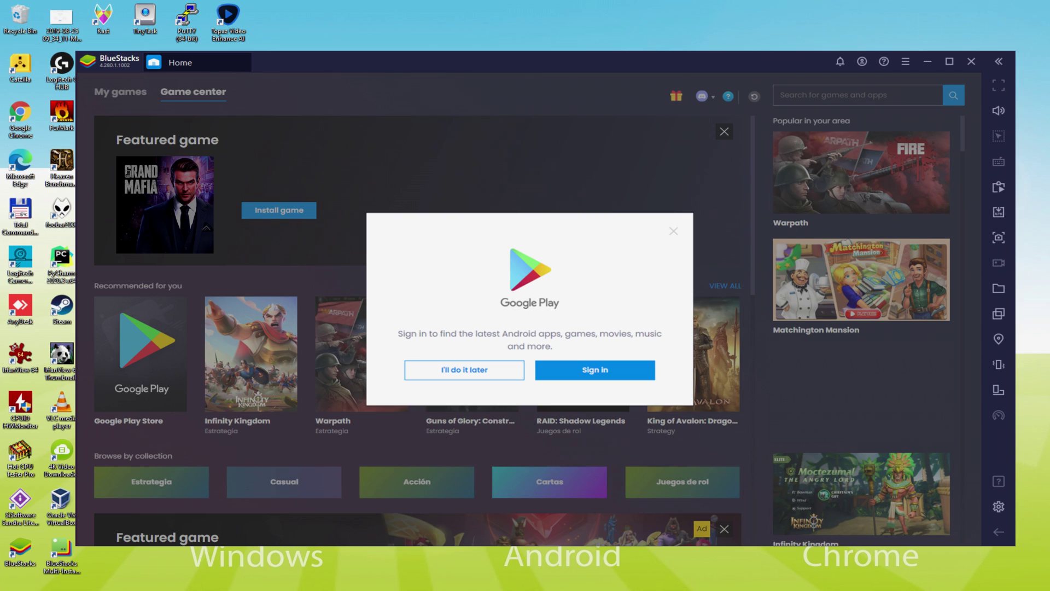
Step: Start the Google Play sign-in and enter the Google account credentials
left_click(593, 369)
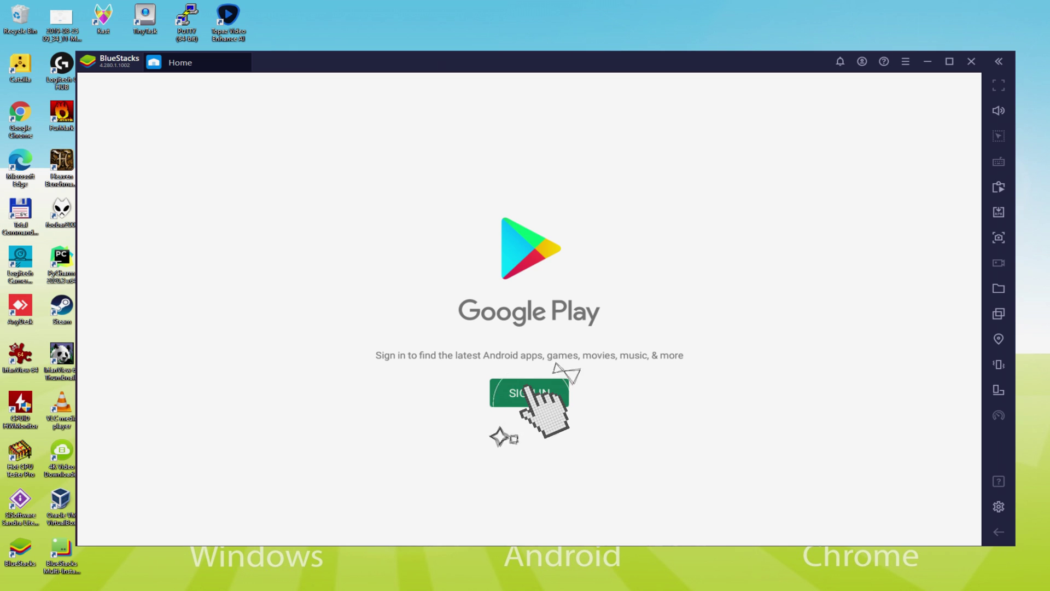
left_click(529, 392)
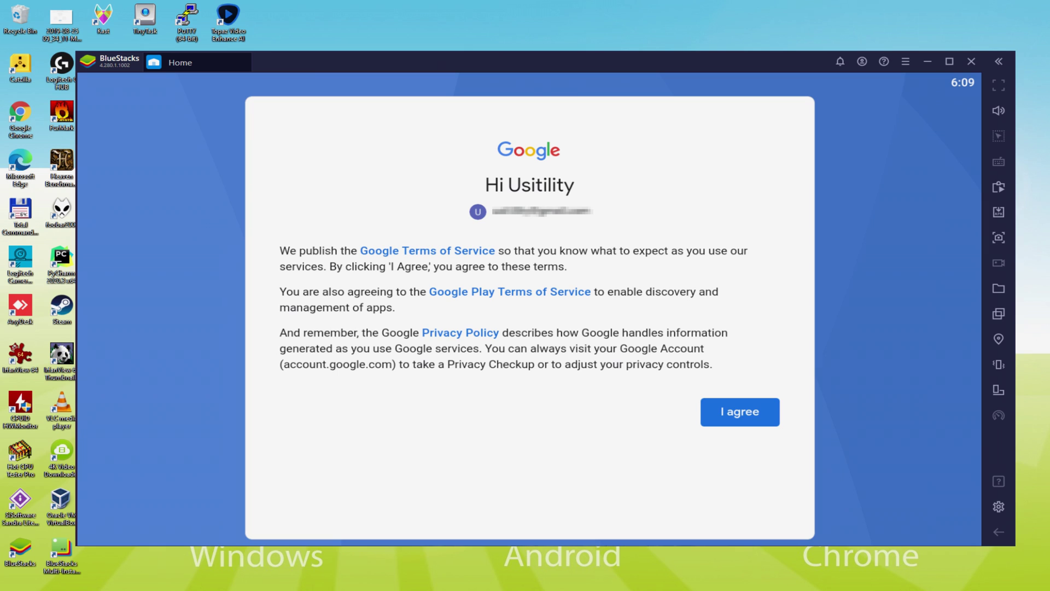
Step: Agree to Google's terms, switch off Back up to Google Drive, and accept the services settings
left_click(736, 413)
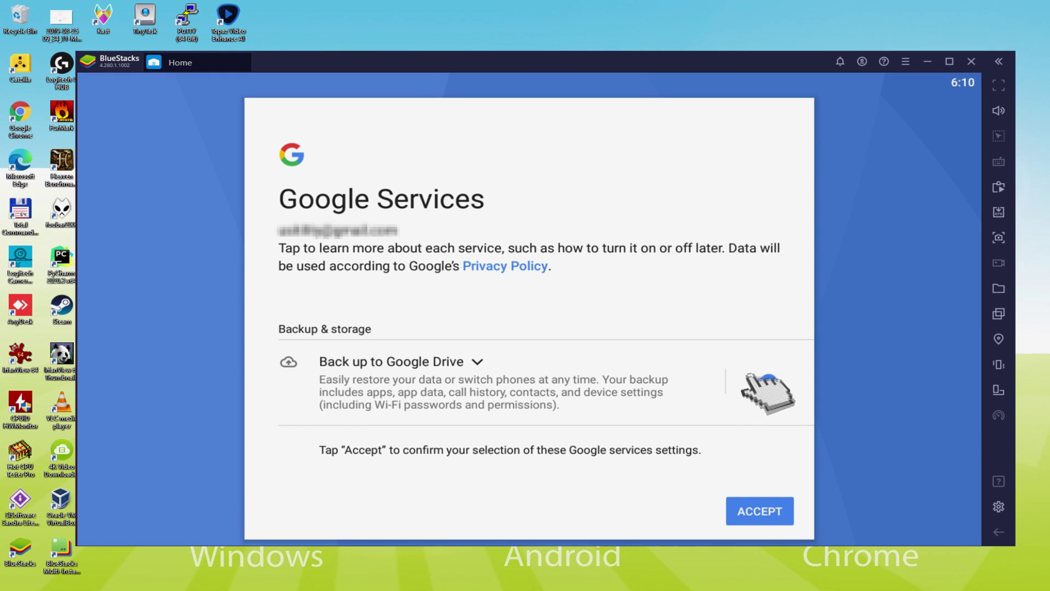
left_click(752, 377)
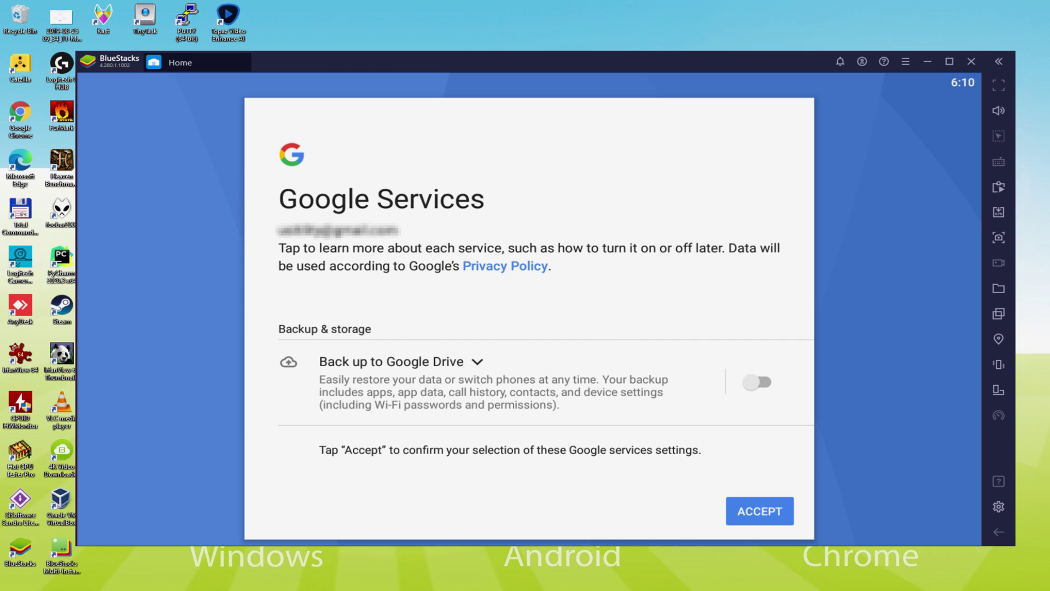
left_click(747, 499)
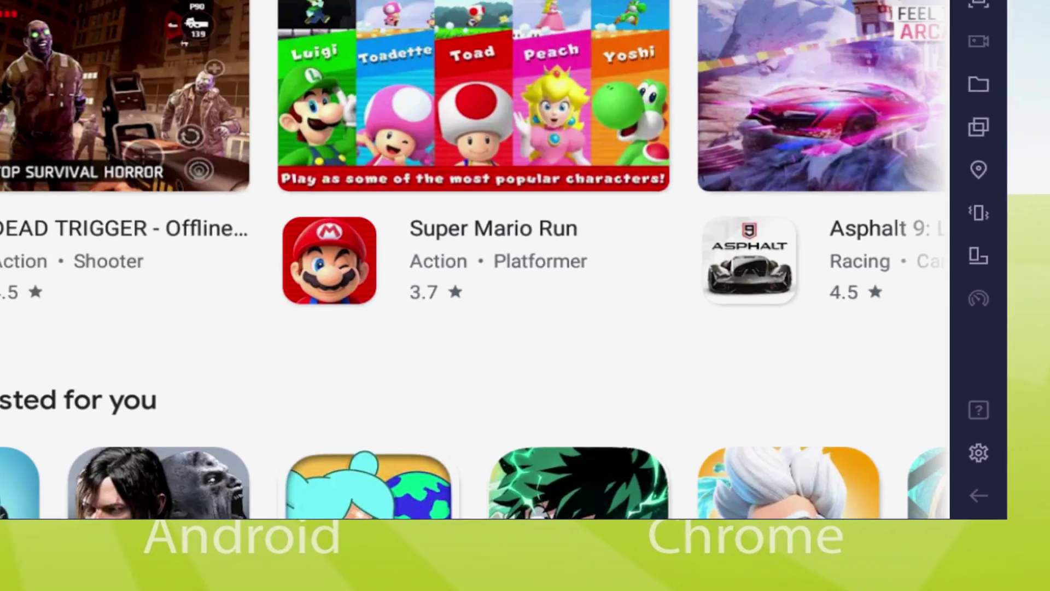
Step: Return to Game center and open The Grand Mafia's store page from Featured game
left_click(999, 532)
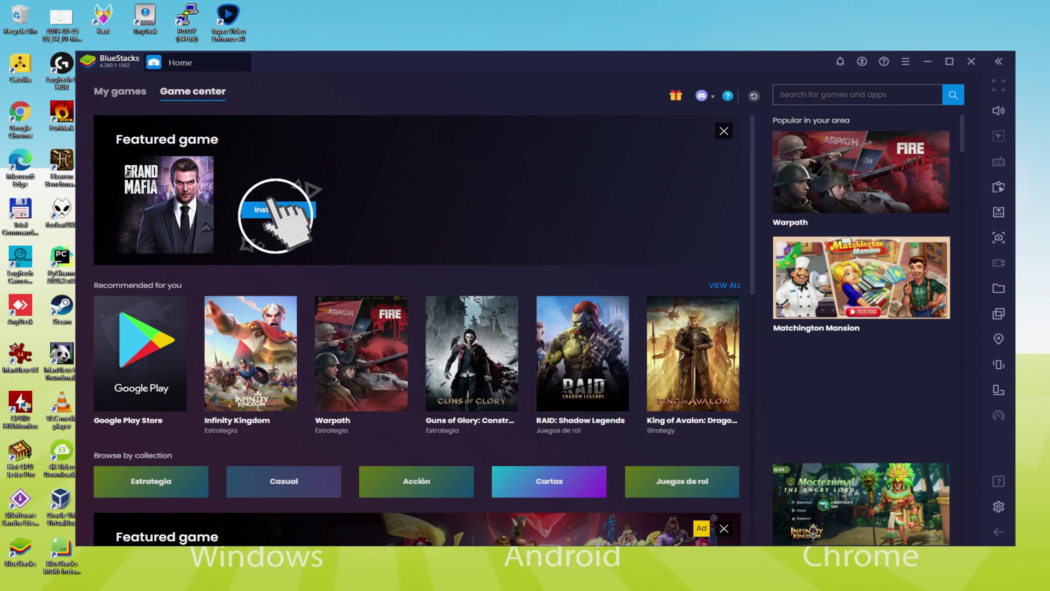
left_click(277, 210)
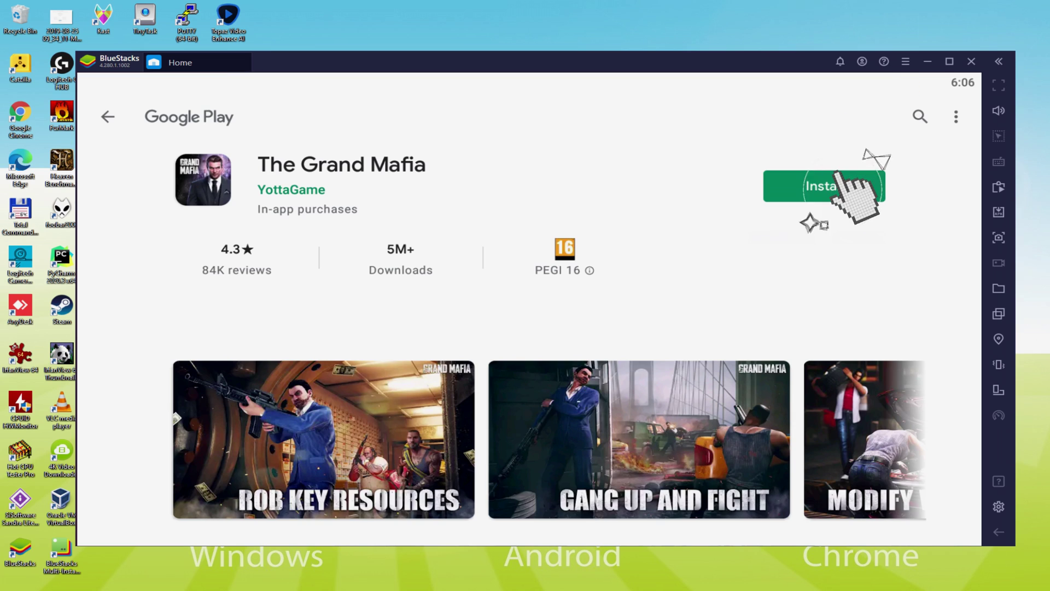
Step: Install The Grand Mafia from its Google Play listing
left_click(826, 186)
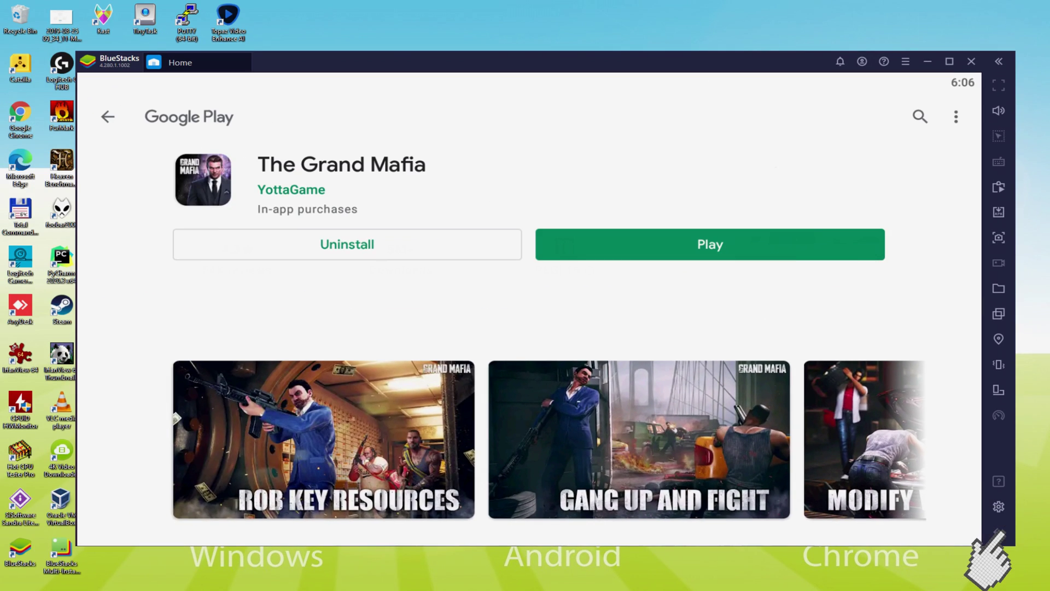
Step: Go back to Game center, open My games, and launch The Grand Mafia
left_click(999, 532)
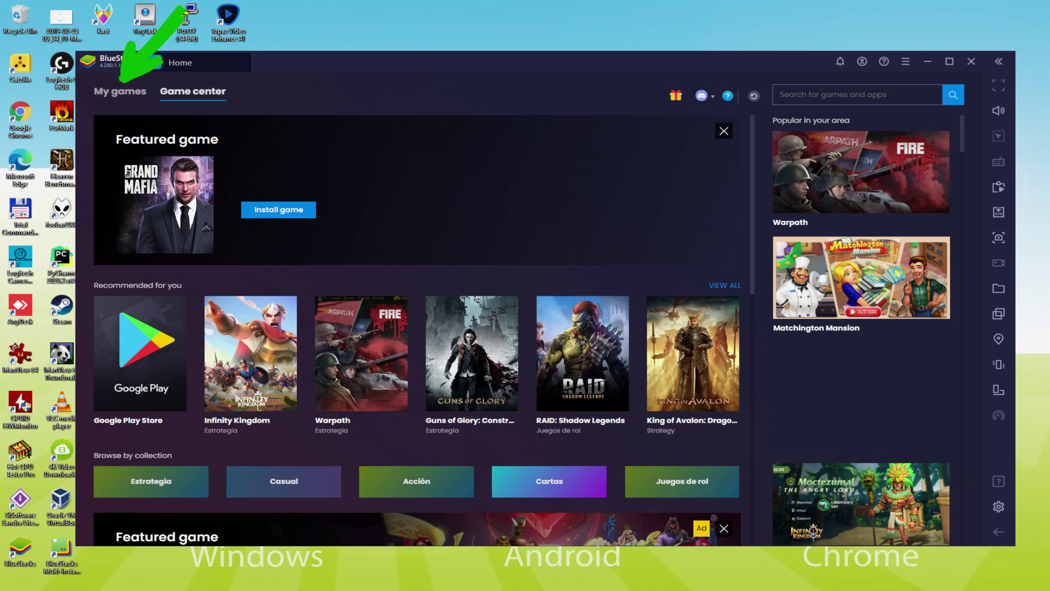
left_click(118, 90)
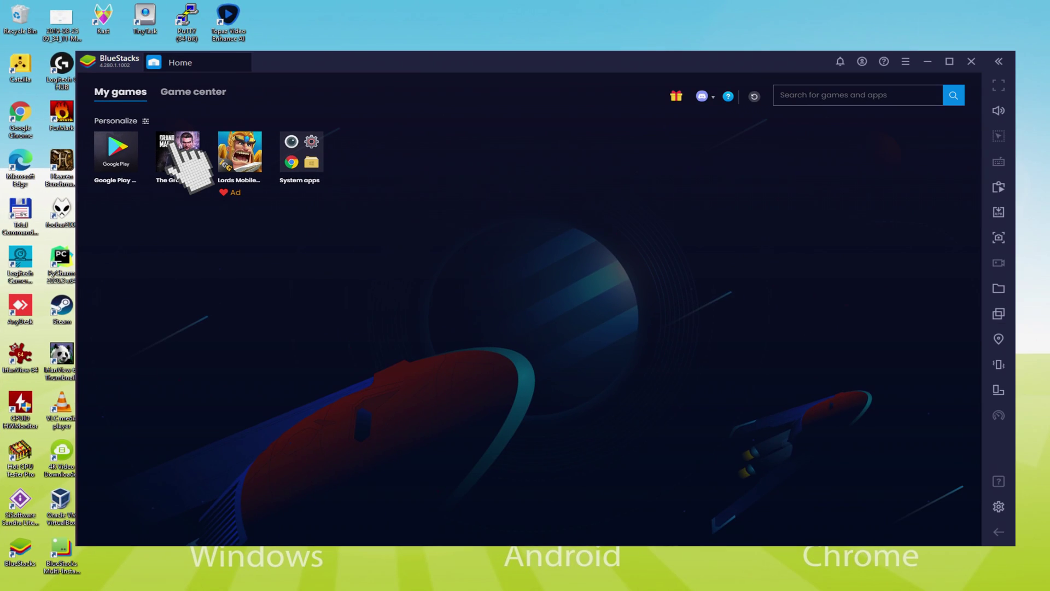
left_click(179, 147)
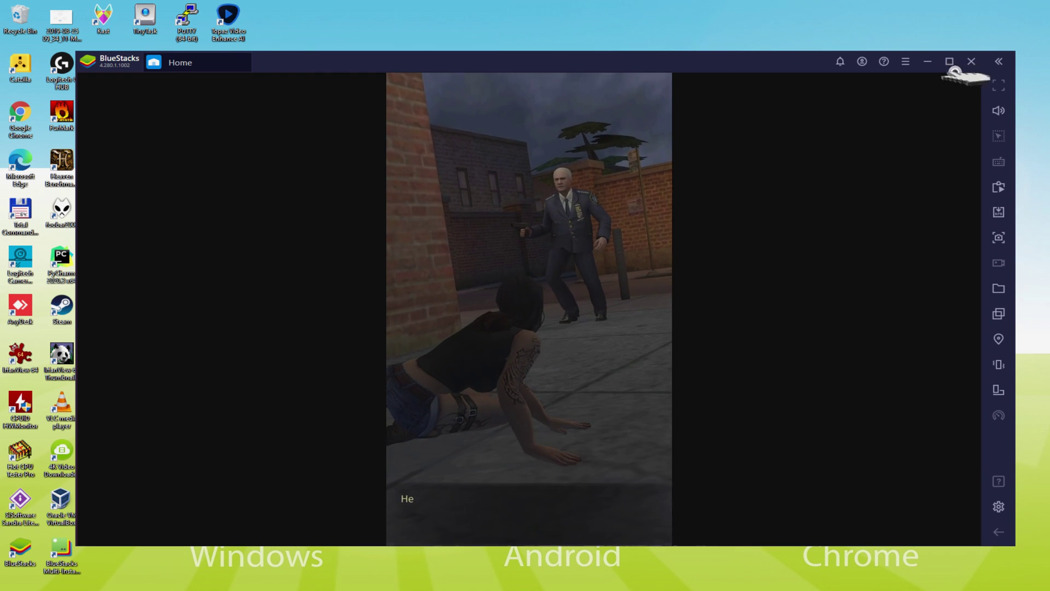
Step: Put the game into fullscreen and advance the cutscene to the alley scene
left_click(888, 101)
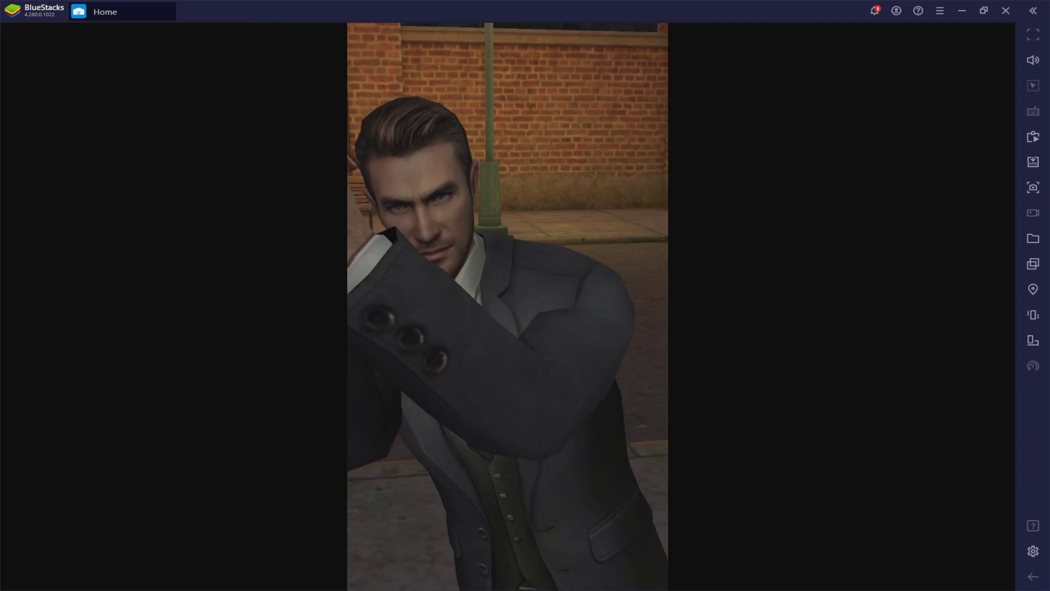
left_click(983, 10)
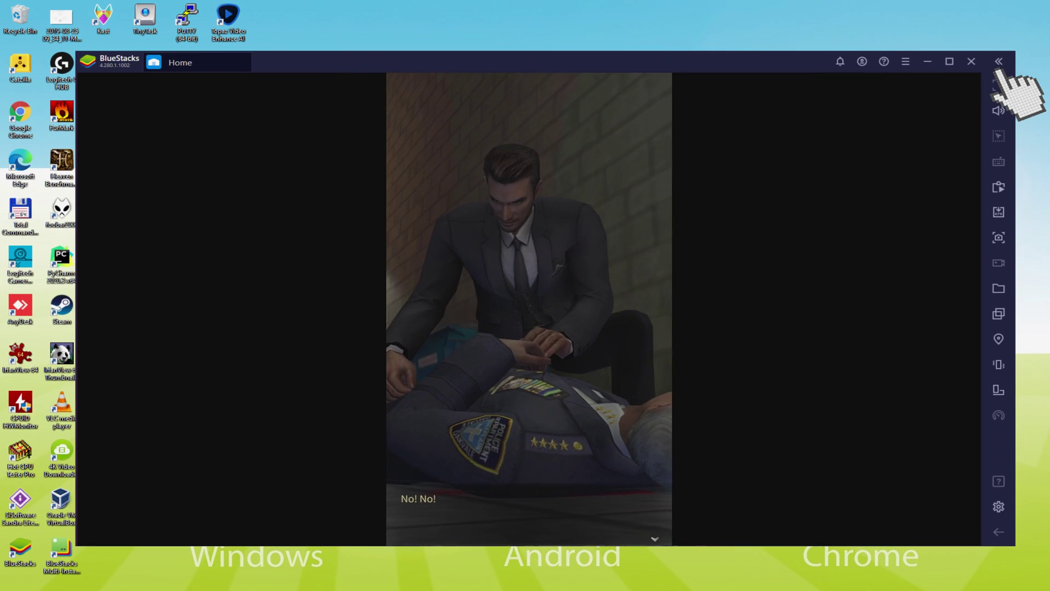
left_click(999, 87)
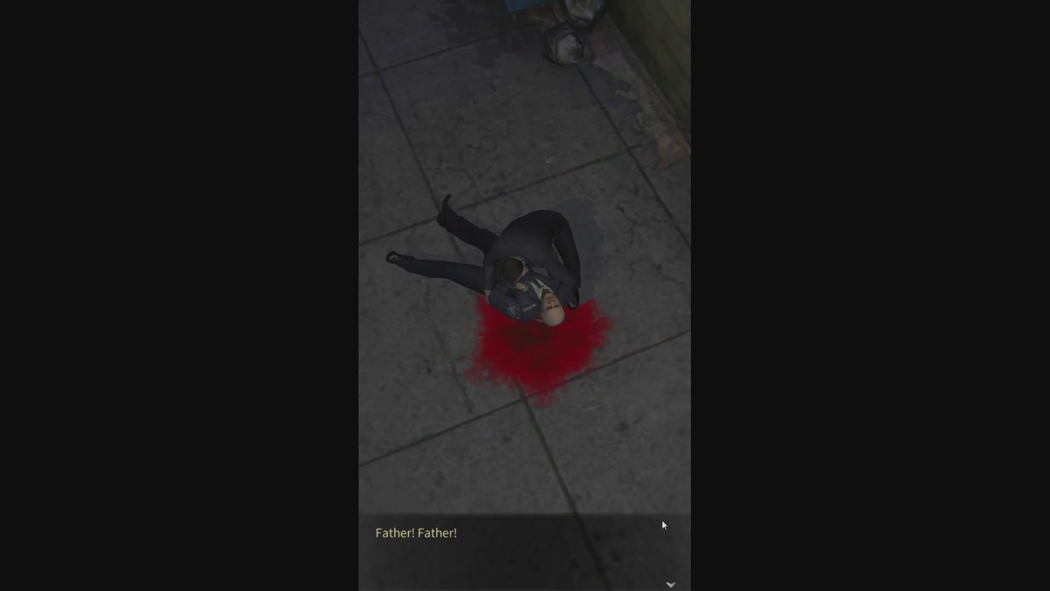
left_click(662, 520)
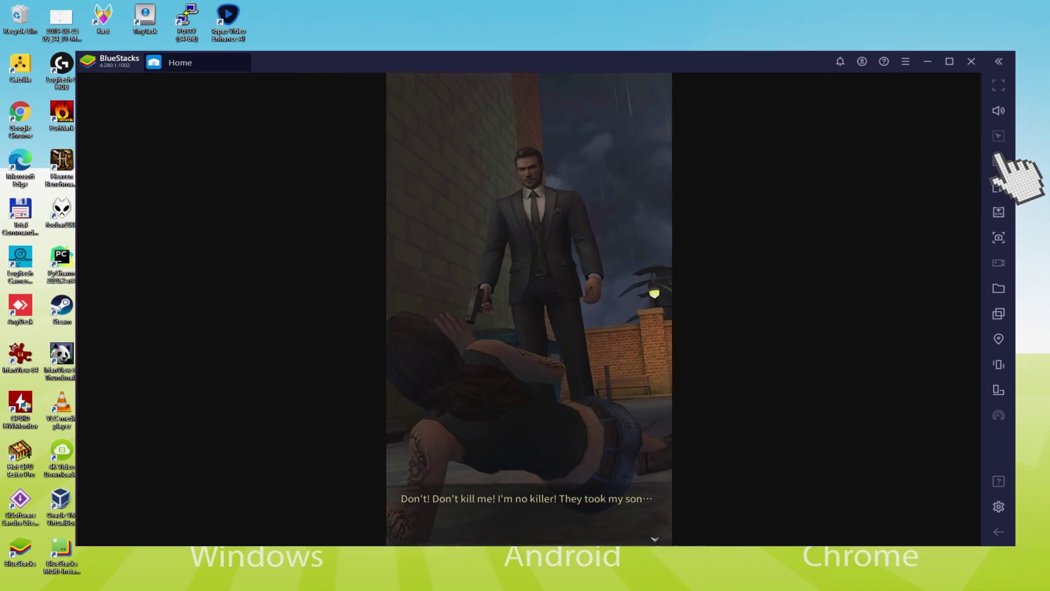
Step: Glance at the game's keyboard controls editor, then advance the graveyard dialogue four lines
left_click(998, 161)
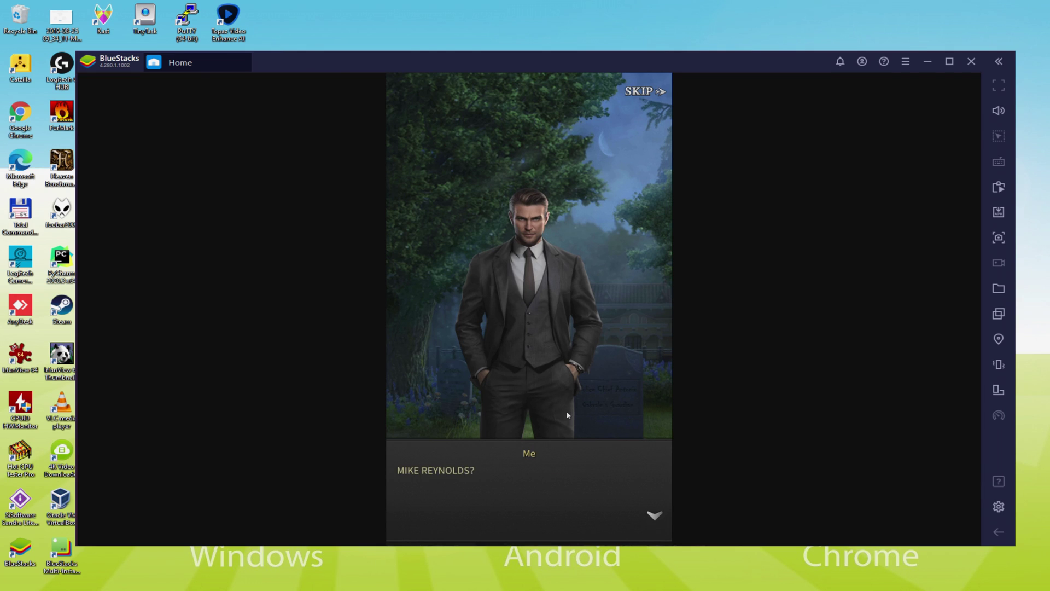
left_click(567, 415)
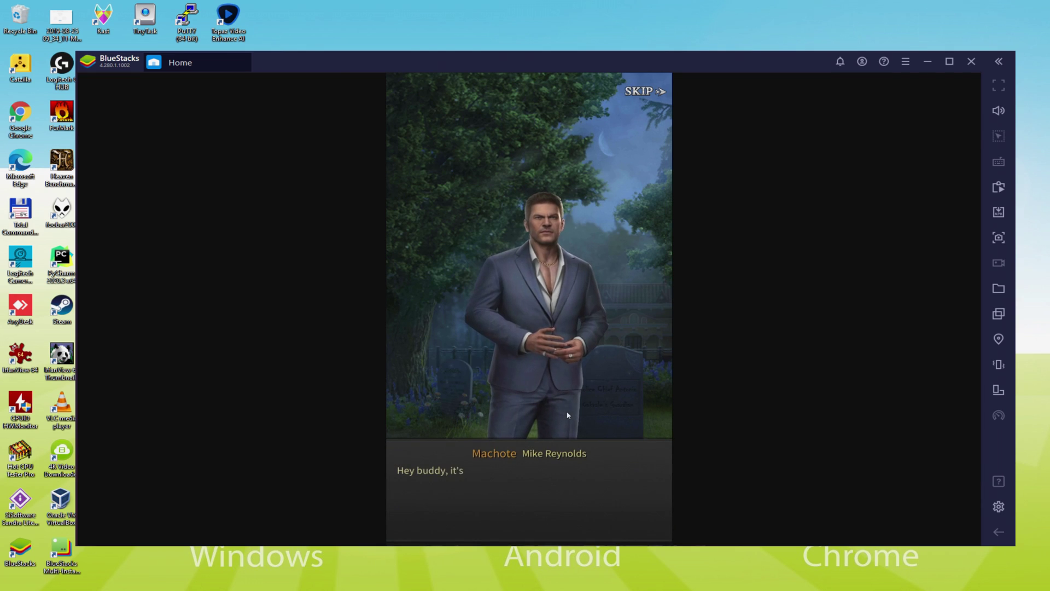
left_click(568, 416)
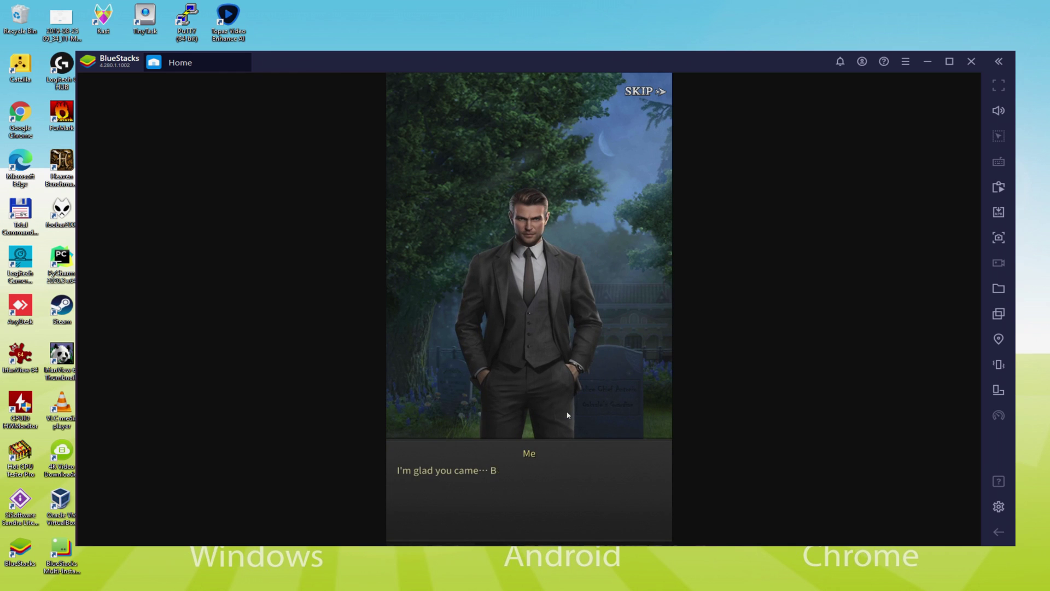
left_click(568, 416)
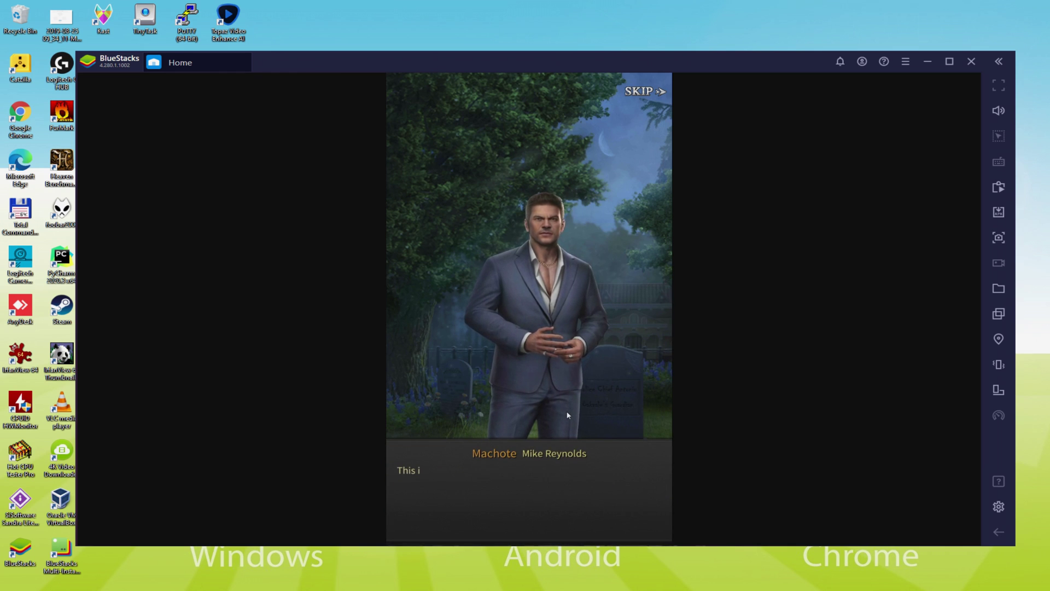
left_click(568, 416)
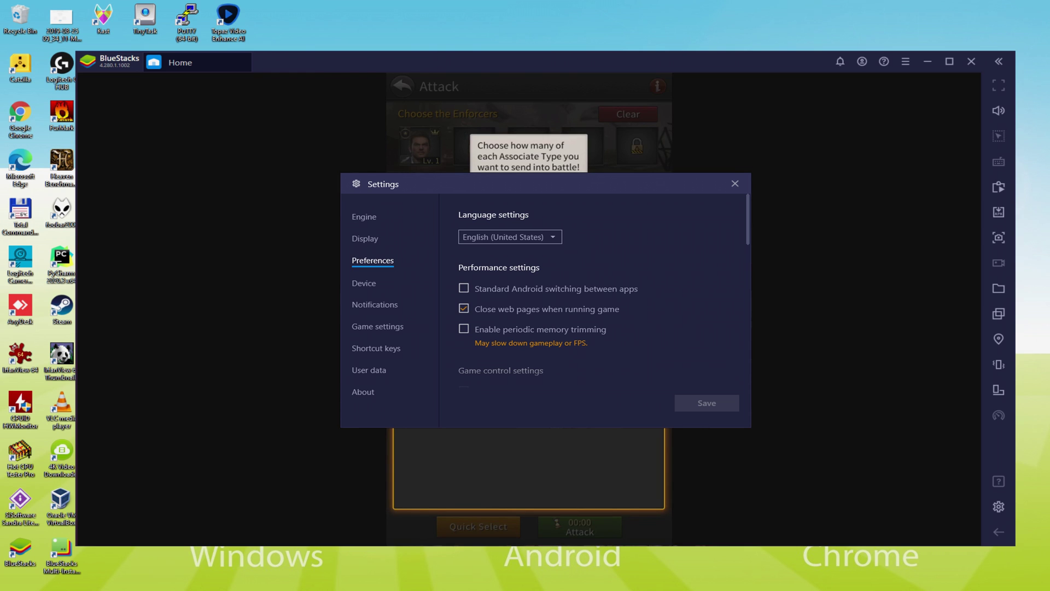
Step: Quick Select the attack squad so a Lv. 1 enforcer is assigned, with a 00:02 attack time
left_click(476, 528)
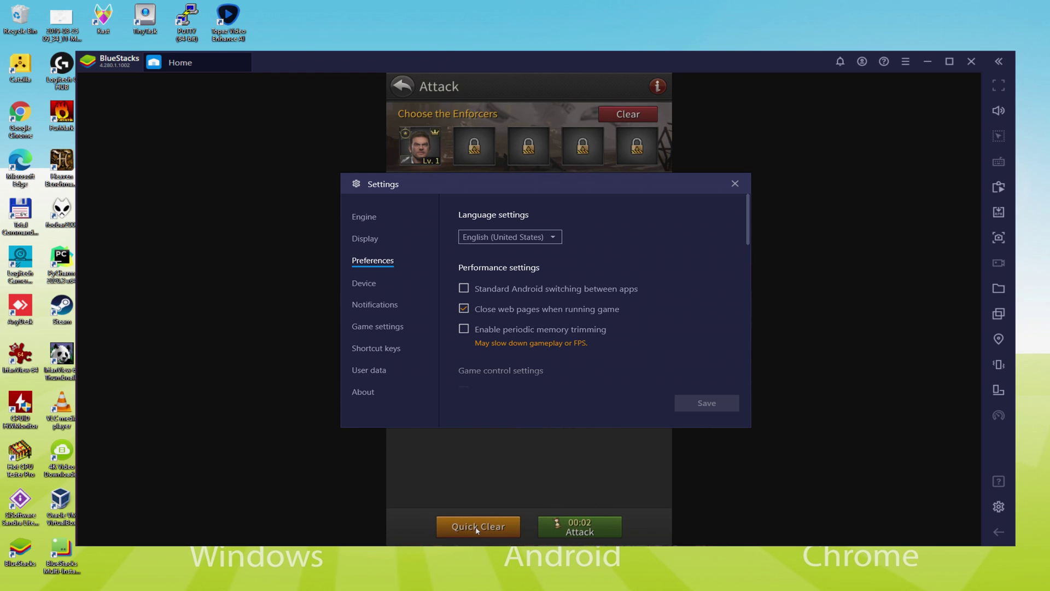
Step: Launch the tutorial attack and advance two lines of Machote Mike Reynolds' post-battle dialogue
left_click(597, 524)
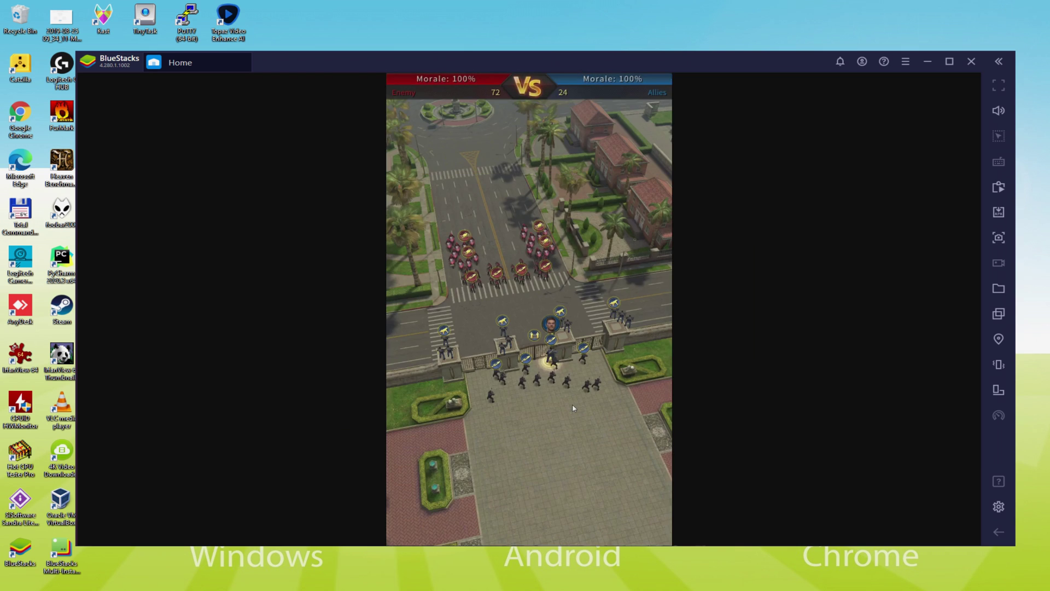
left_click(540, 378)
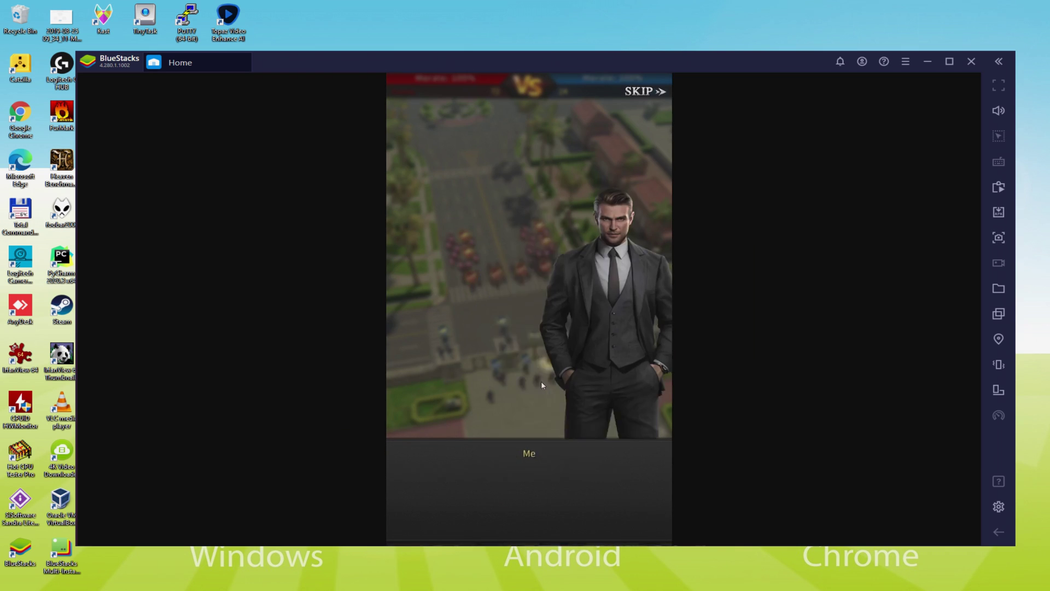
left_click(541, 380)
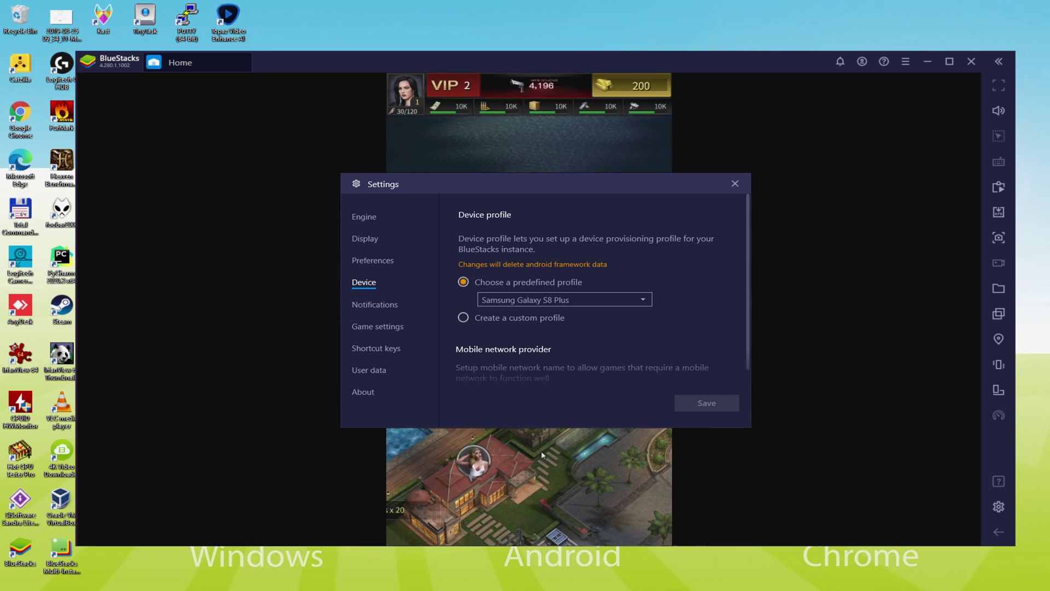
Step: Close Settings and run the Heal 5 Wounded Associates story task, healing all 5 Brawlers
key("Escape")
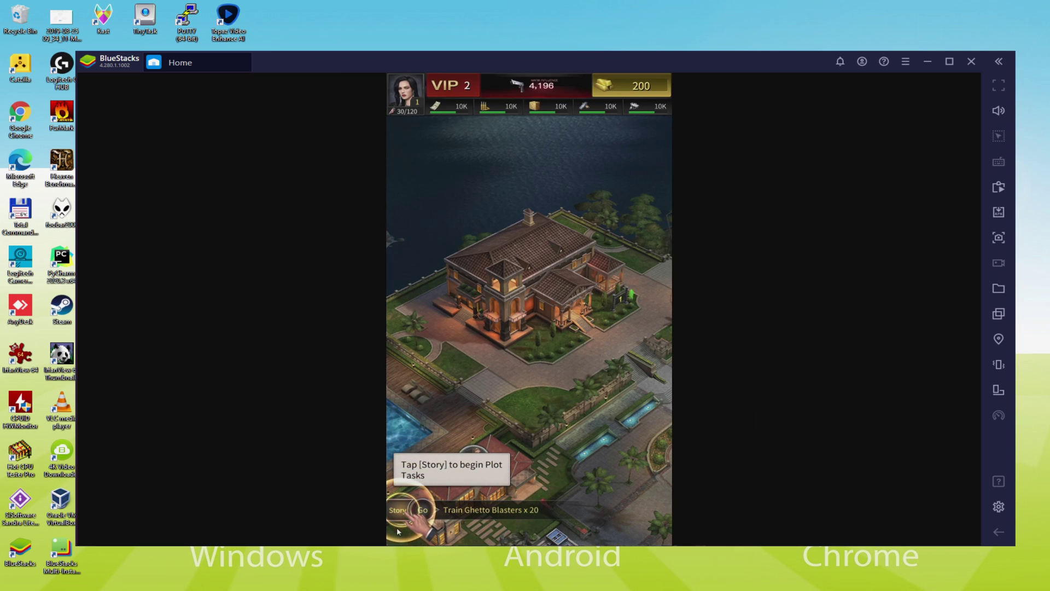
left_click(399, 514)
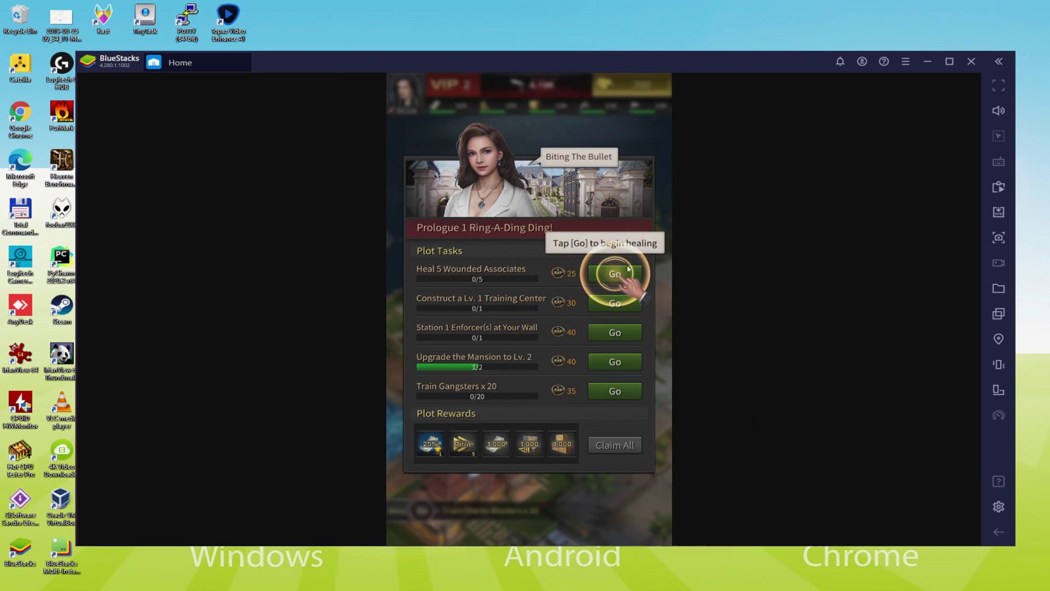
left_click(627, 270)
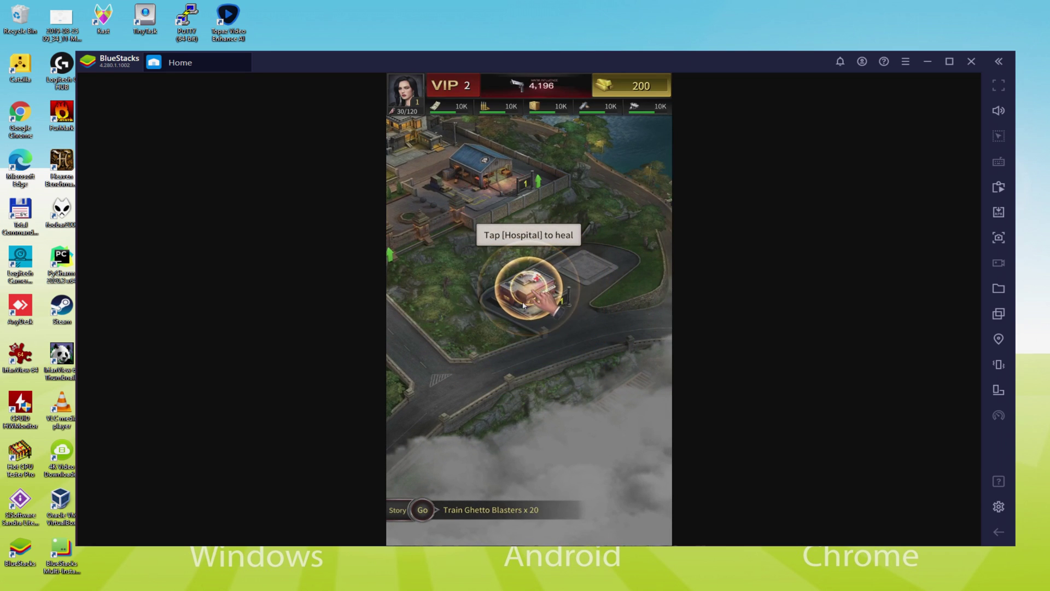
left_click(523, 305)
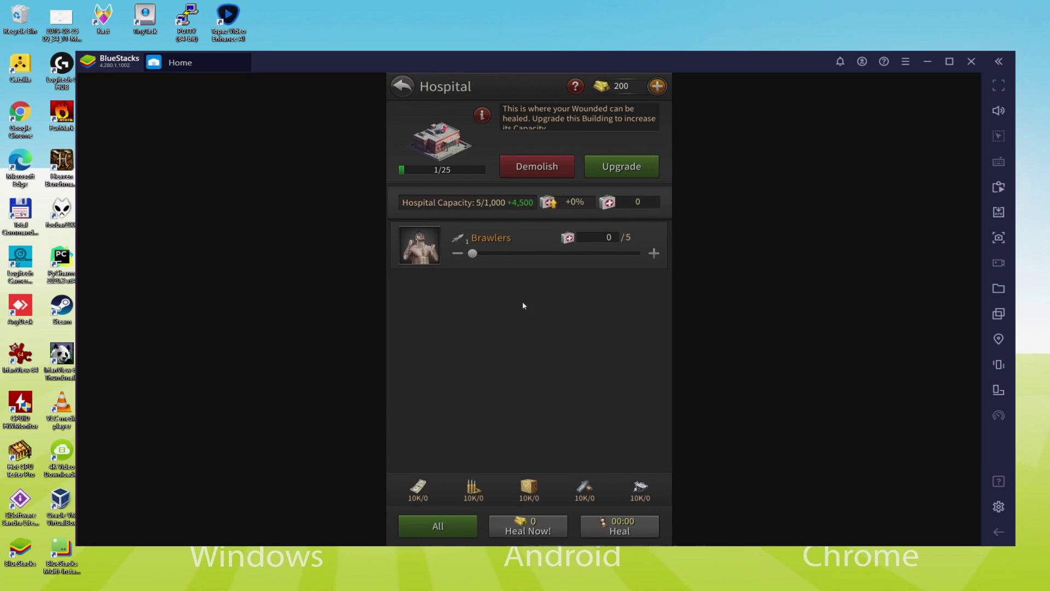
left_click(436, 530)
left_click(626, 527)
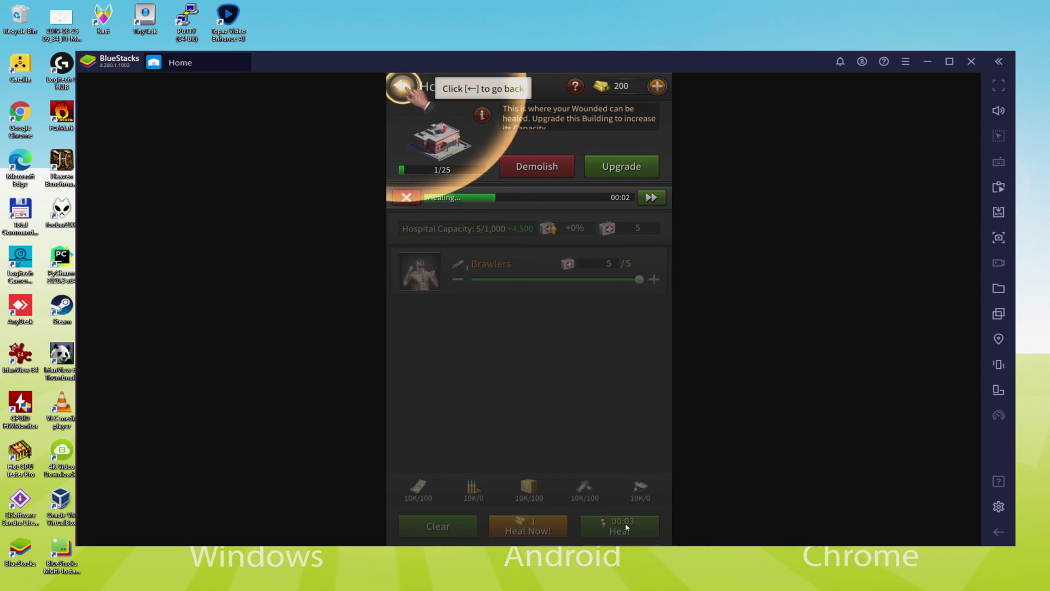
Step: Leave the hospital and click through Rebecca's follow-up dialogue back to the map
left_click(402, 86)
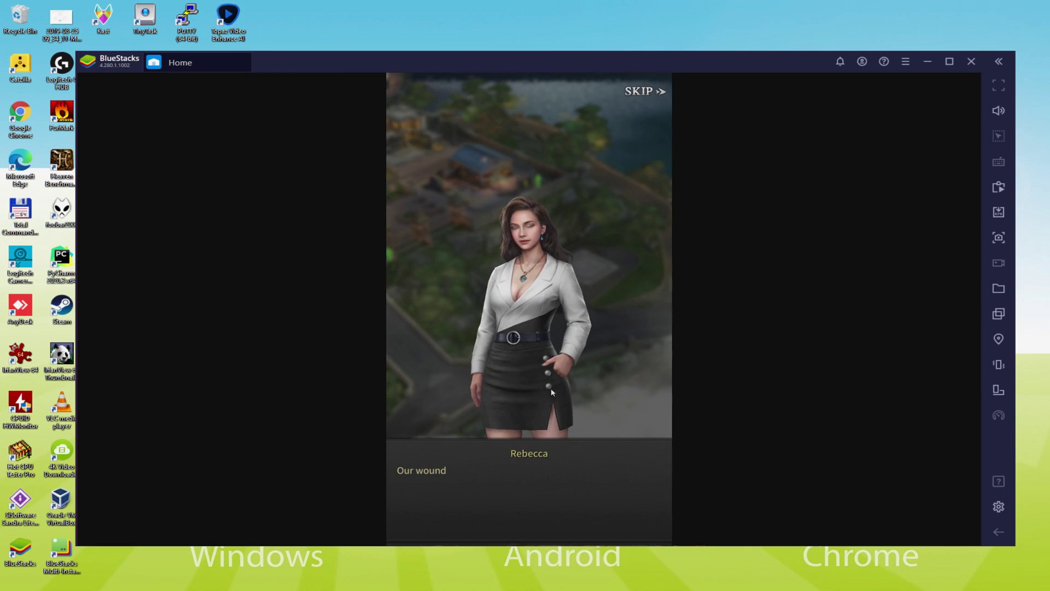
left_click(562, 416)
left_click(562, 416)
left_click(562, 416)
Step: Build a free Lv. 1 Training Center on the empty lot via the Story task, dismissing Rebecca's dialogue
left_click(562, 416)
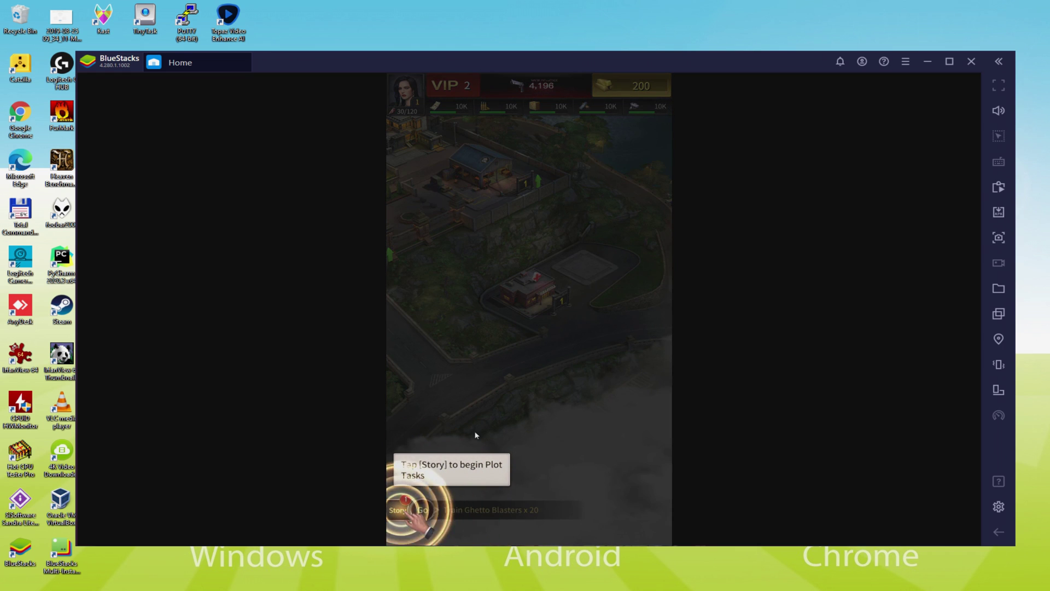
left_click(408, 517)
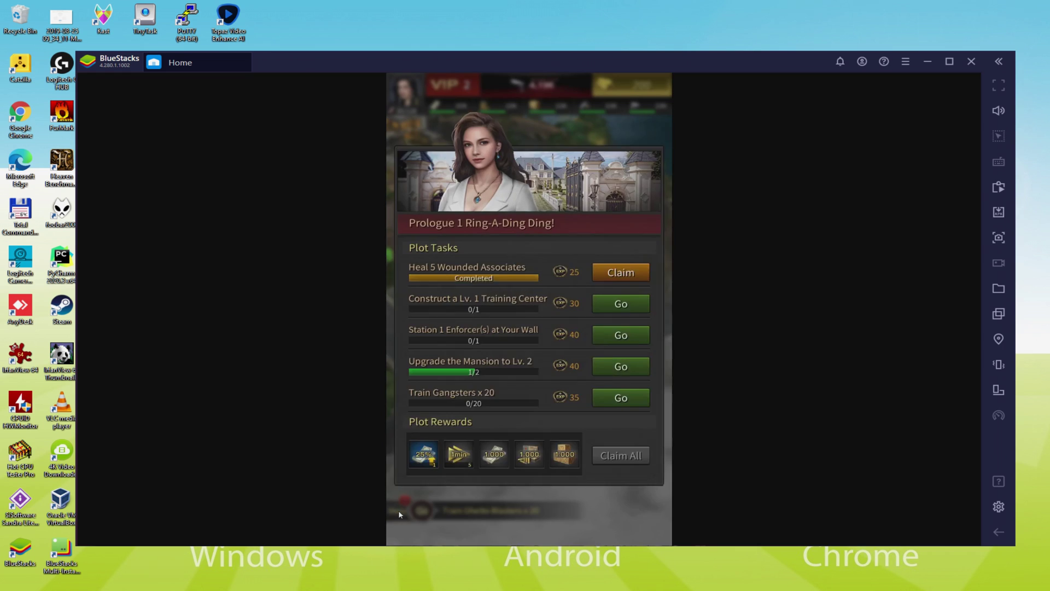
left_click(625, 309)
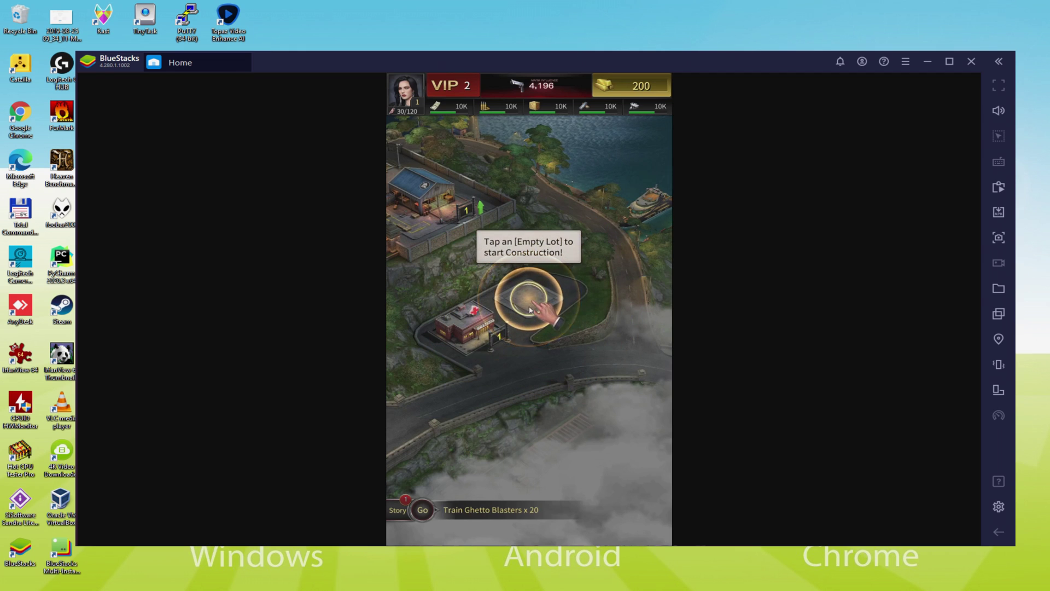
left_click(529, 305)
left_click(527, 504)
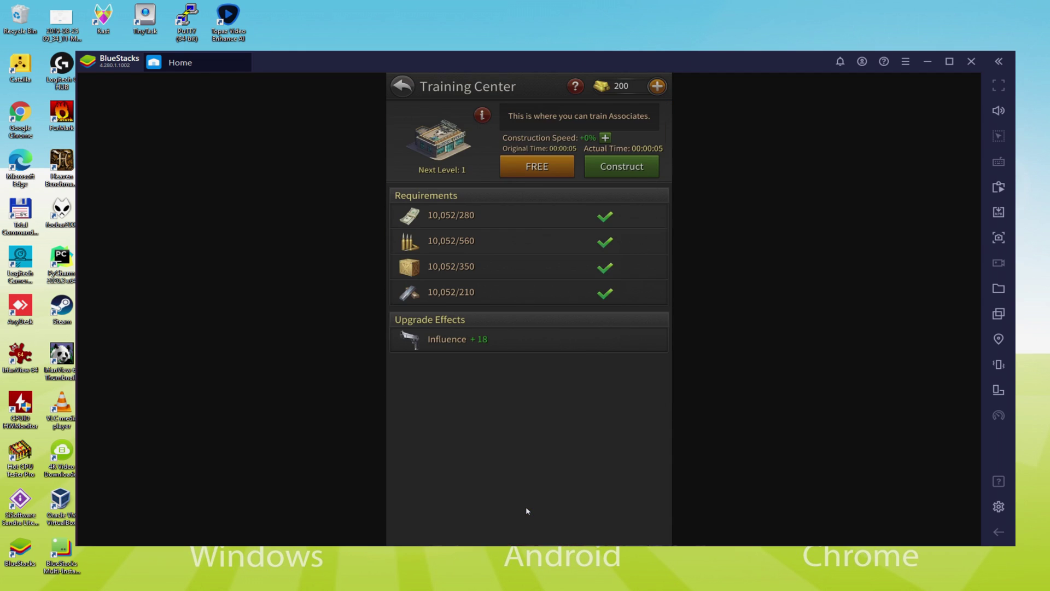
left_click(618, 168)
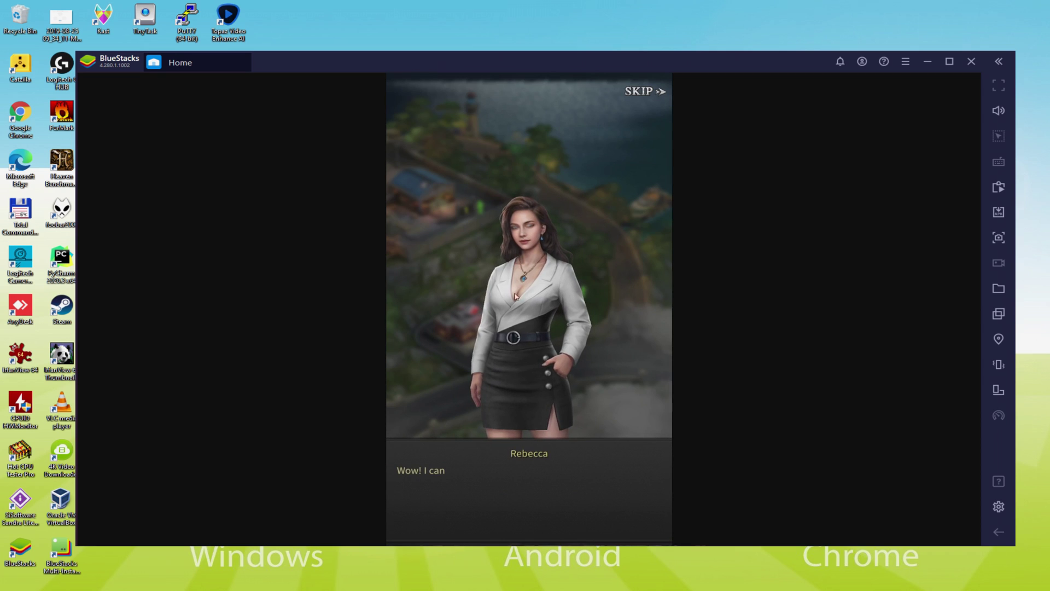
left_click(489, 470)
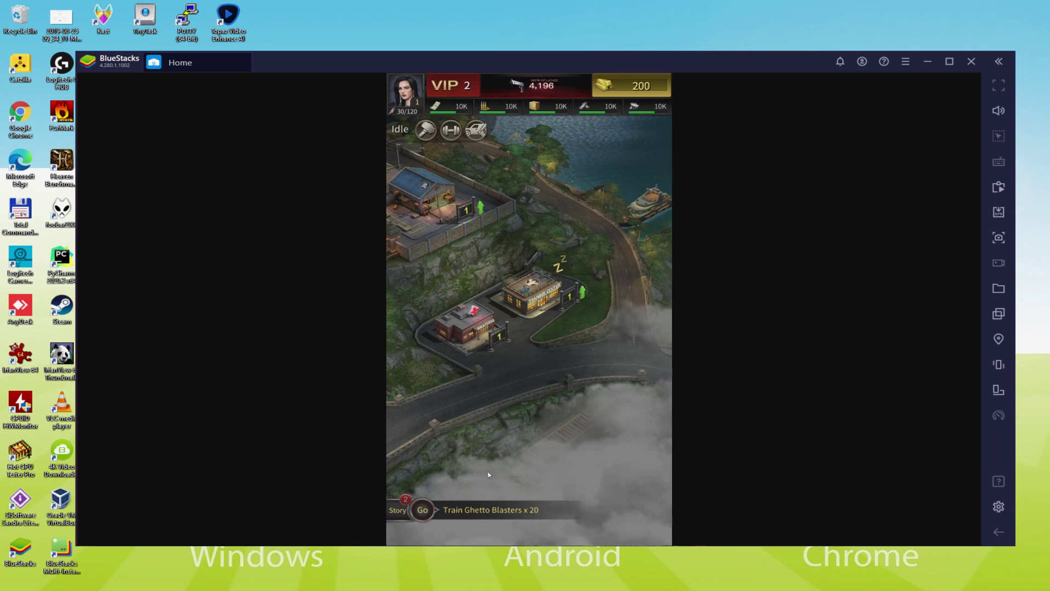